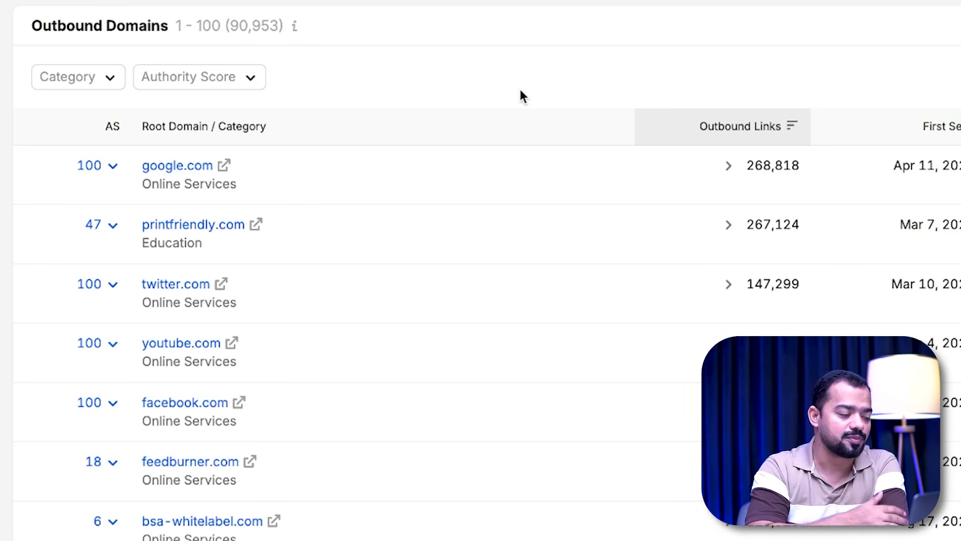
- Filter the outbound domains to Authority Scores from 0 to 20
click(251, 81)
click(176, 117)
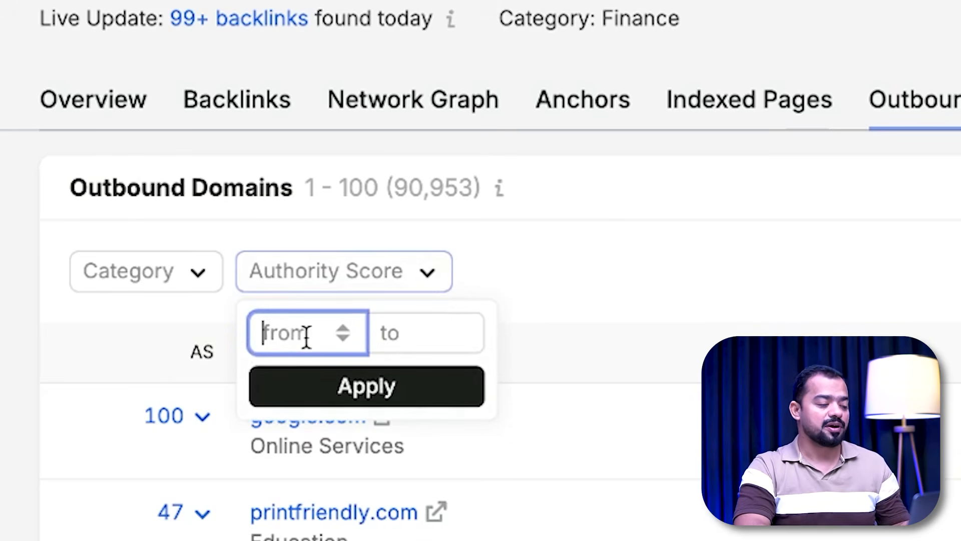
text(0)
key(Tab)
text(20)
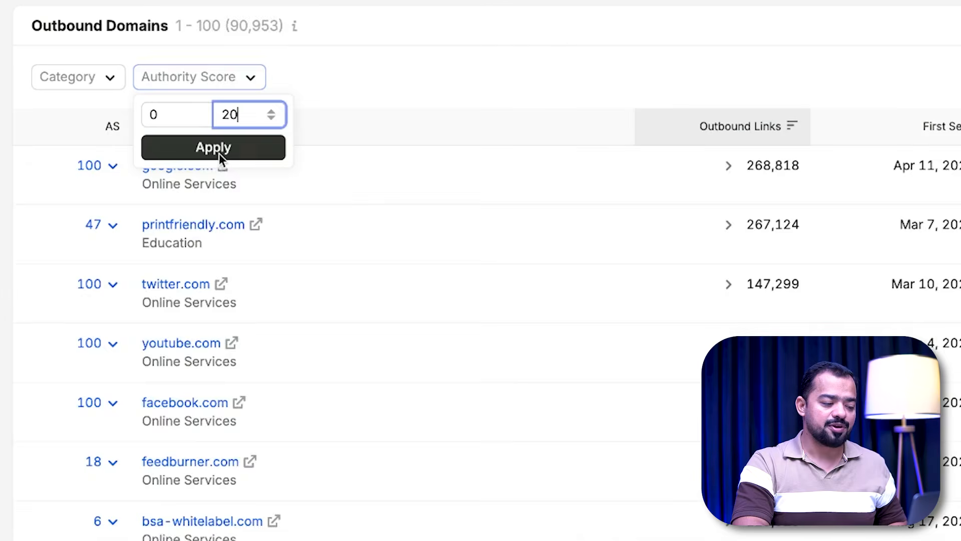
click(376, 394)
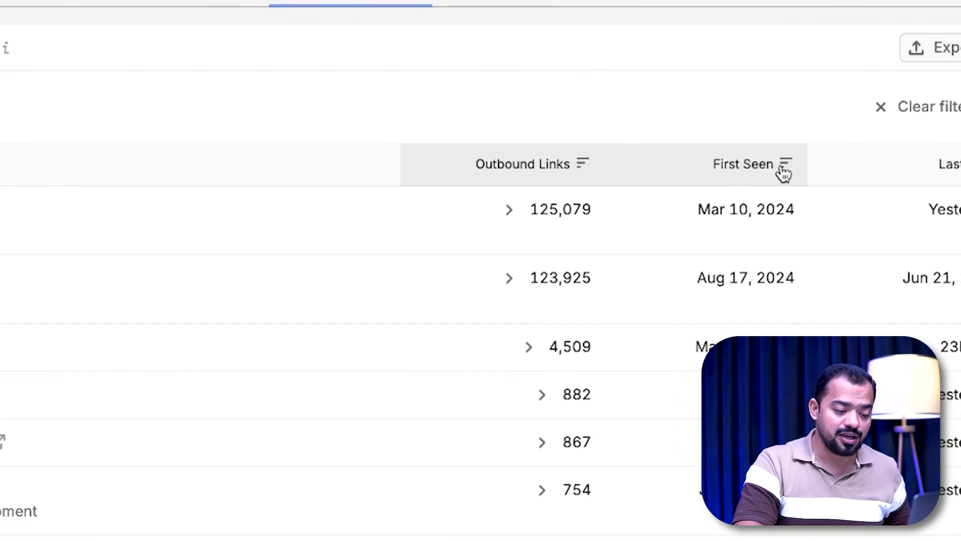
- Sort the filtered outbound domains by First Seen, newest first, and look through the list
click(782, 168)
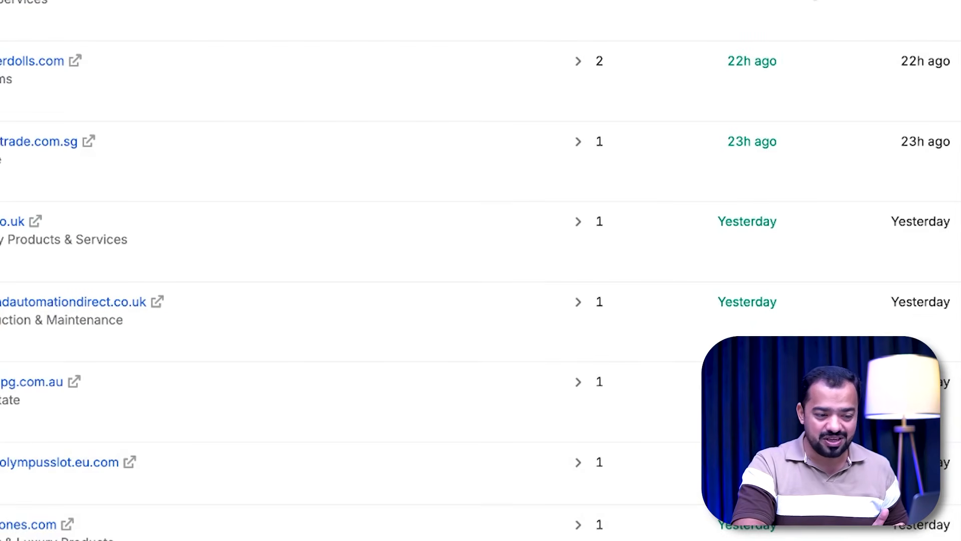
scroll(796, 210, down, 10)
scroll(480, 271, down, 15)
scroll(480, 271, up, 8)
scroll(481, 270, up, 15)
scroll(480, 270, down, 1)
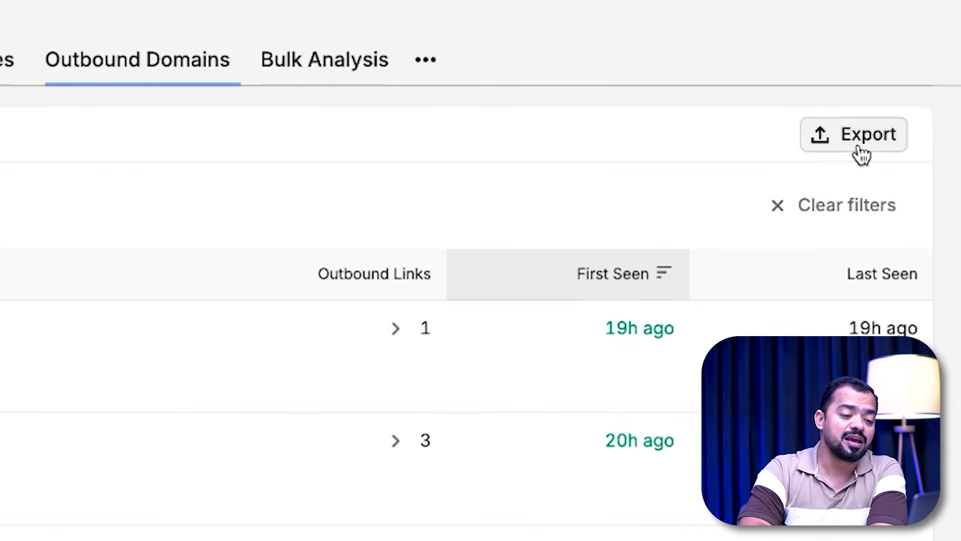
- Export the filtered outbound domains as CSV and switch to the Vendor Sites To Outreach spreadsheet in Google Sheets
click(862, 155)
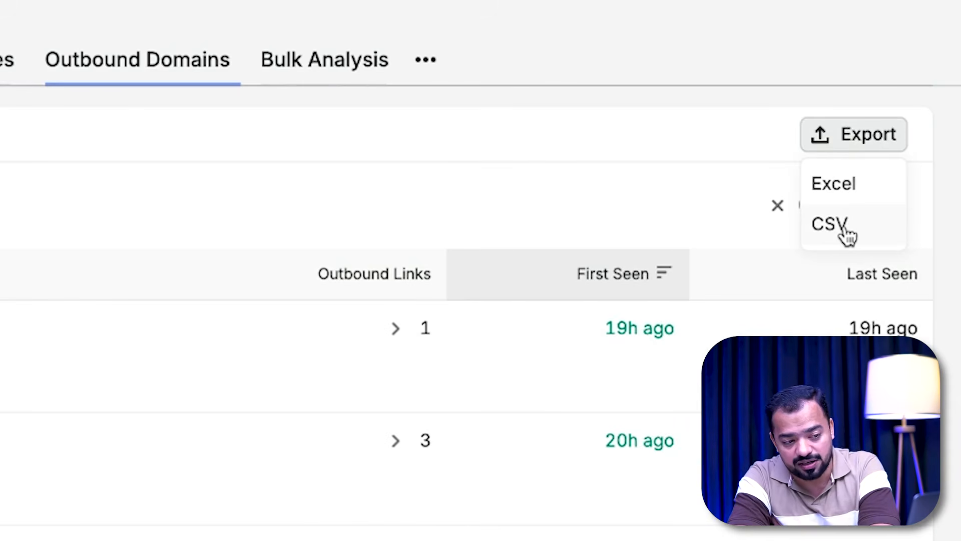
click(680, 17)
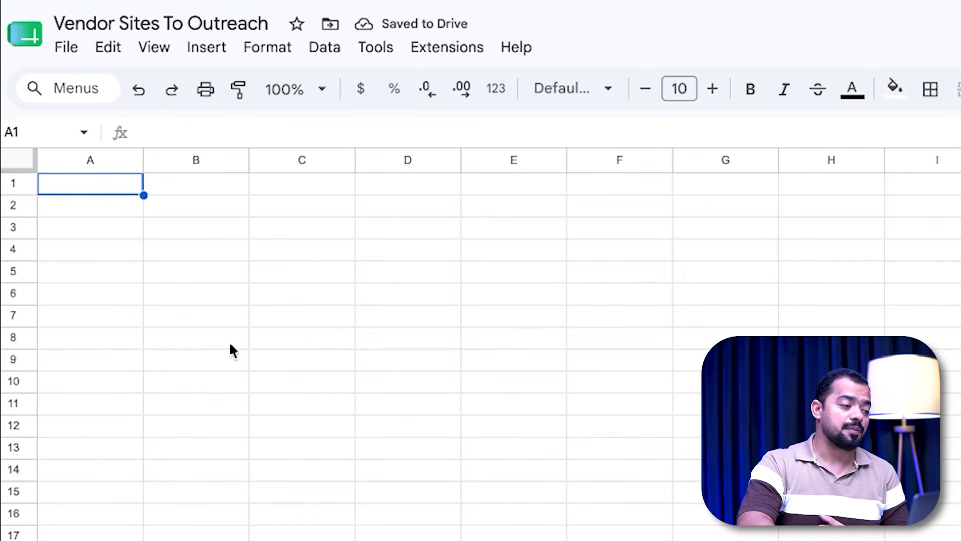
- Upload techbullion.com-backlinks_outgoing_domains (4).csv from Downloads as the file to import
click(68, 53)
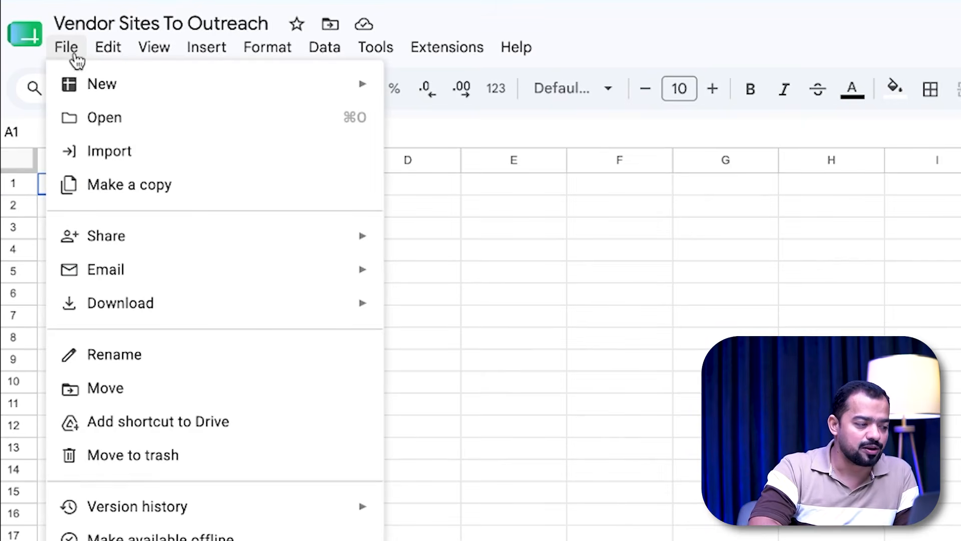
click(172, 161)
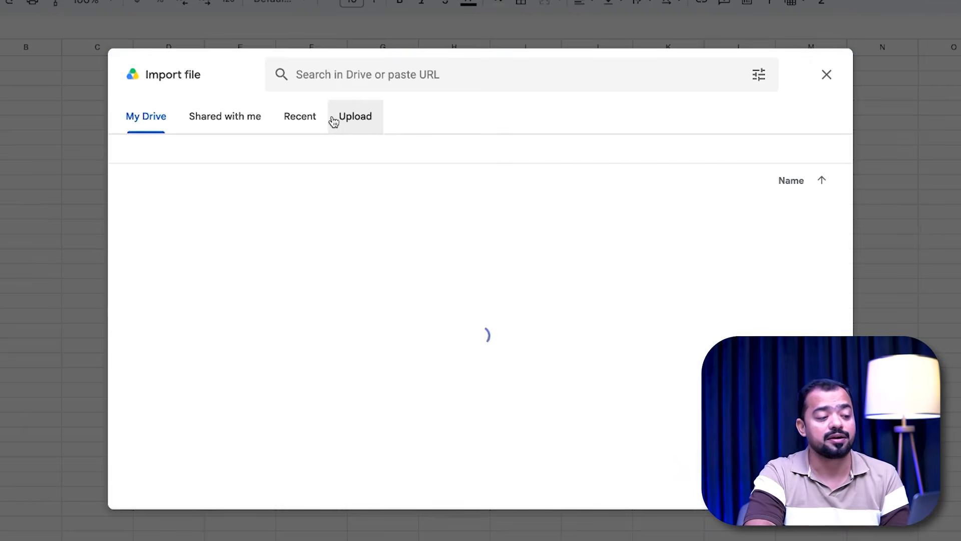
click(334, 120)
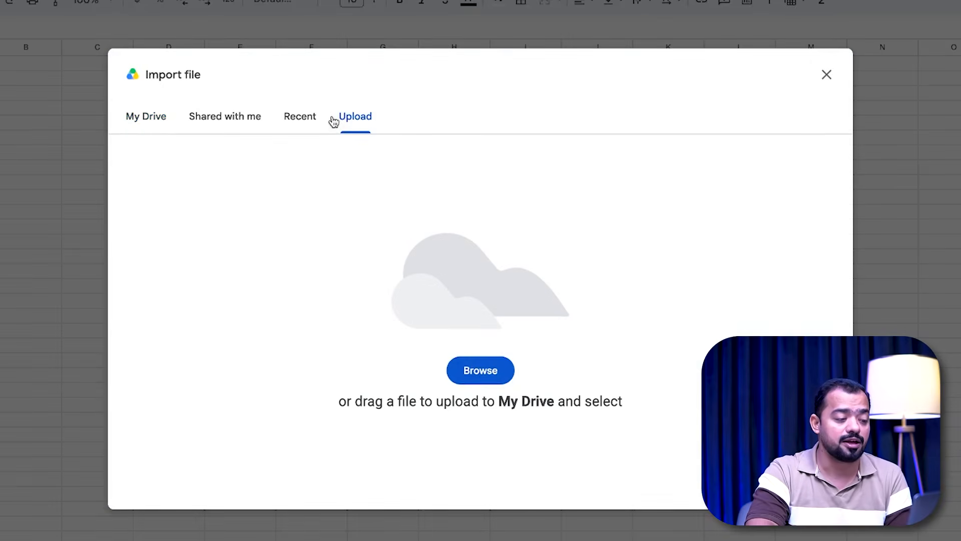
click(480, 370)
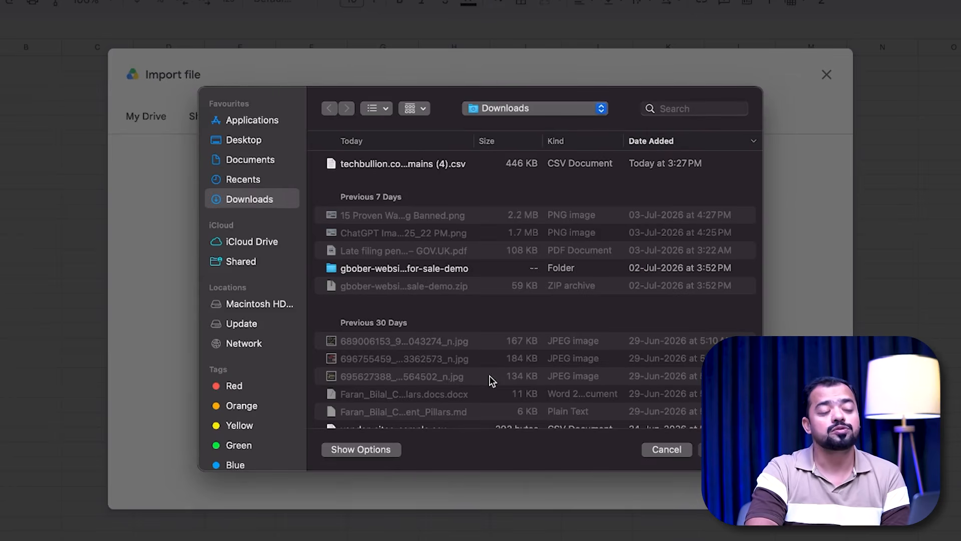
double_click(403, 164)
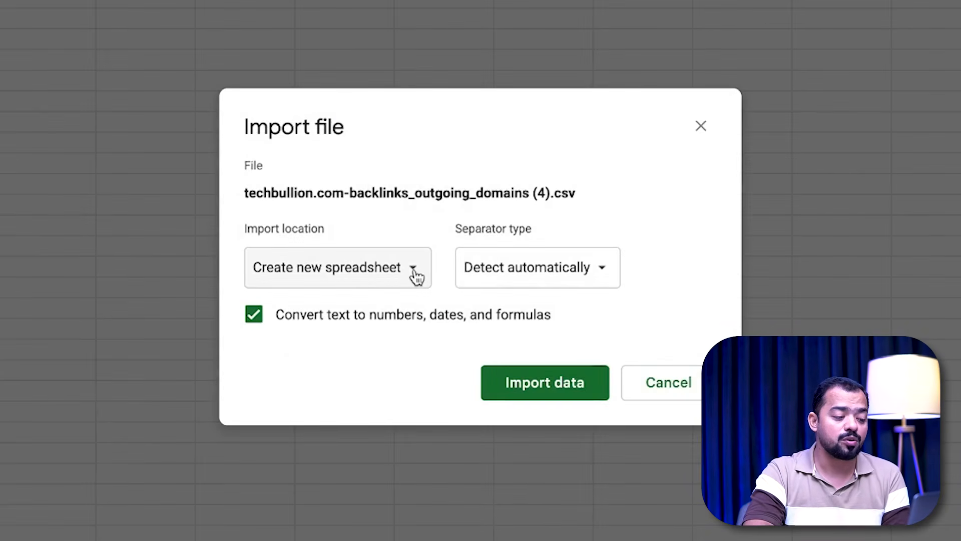
- Import the CSV data with the location set to Append to current sheet
click(416, 276)
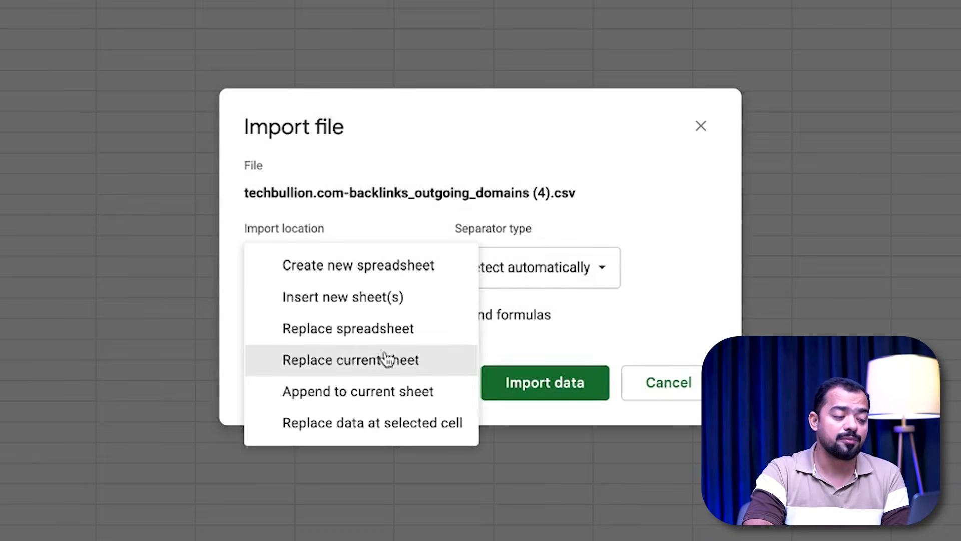
click(378, 392)
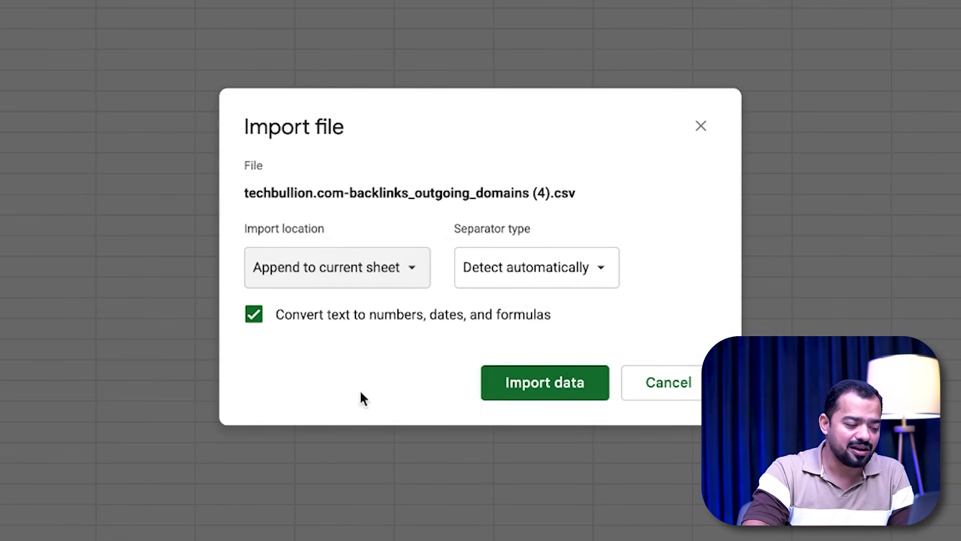
click(531, 393)
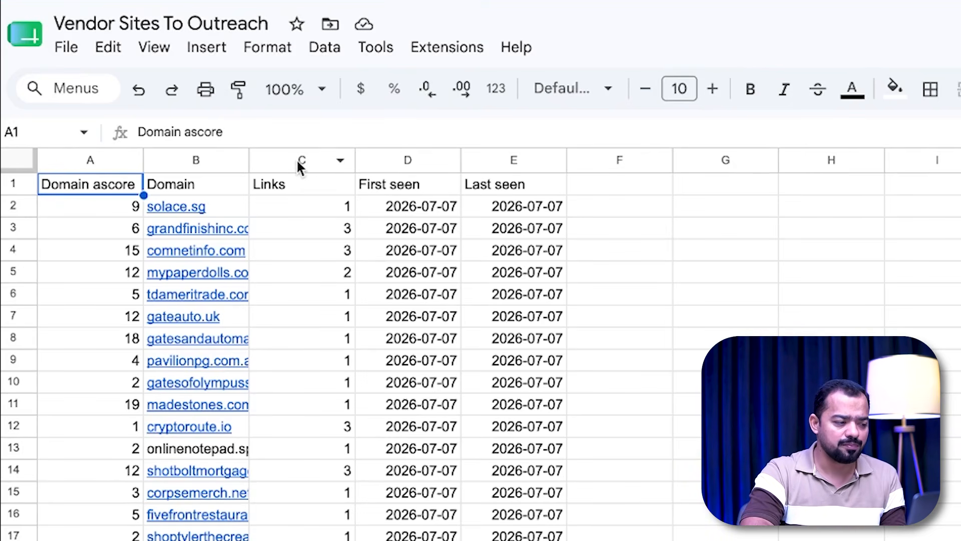
- Clear the Last seen column and move the Links column into column E in its place
click(496, 165)
key(Delete)
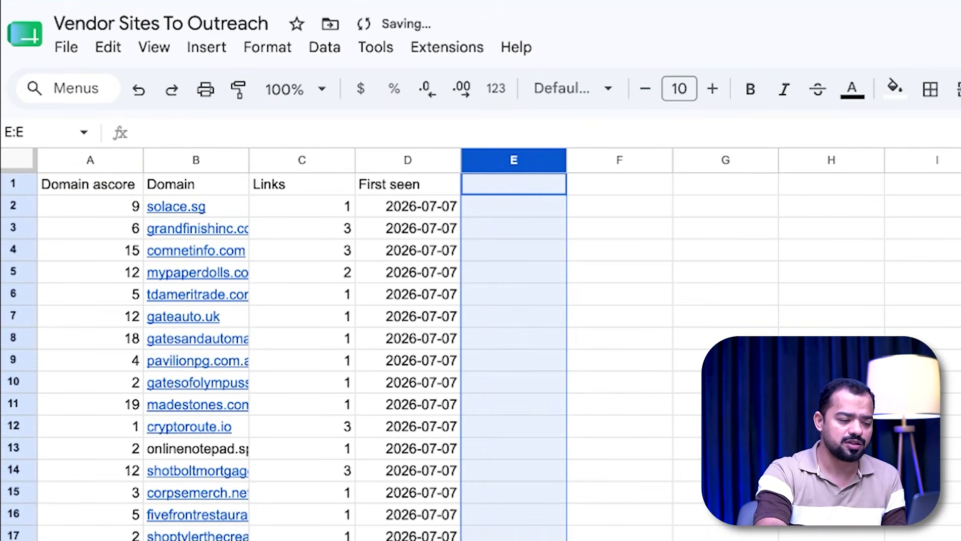
click(289, 172)
key(ctrl+c)
click(516, 168)
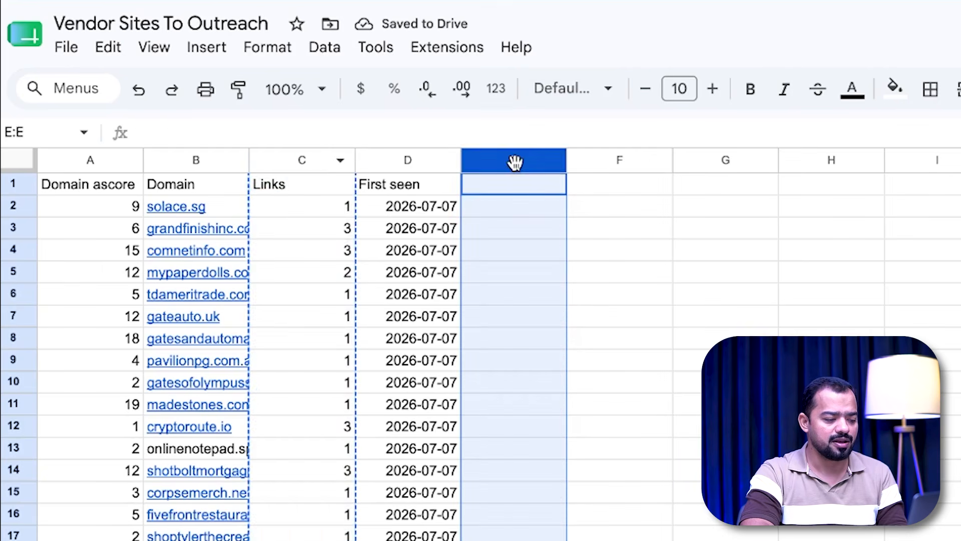
key(ctrl+v)
click(726, 338)
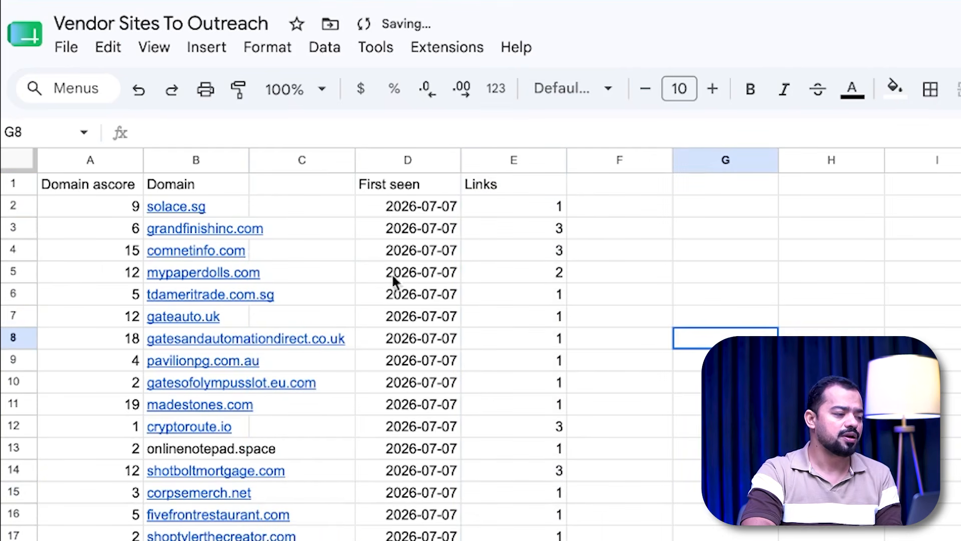
- Move the Domain ascore column from column A into the empty column C
click(101, 158)
key(ctrl+c)
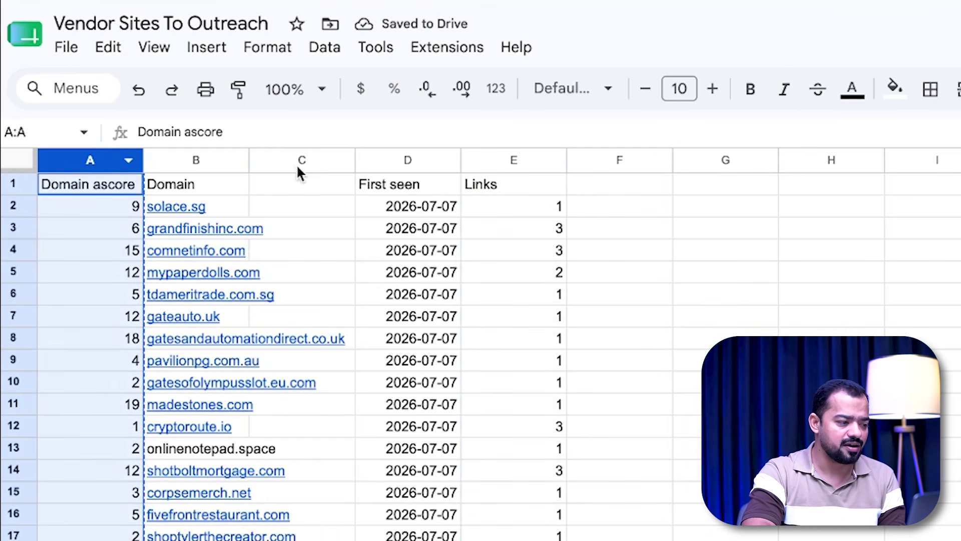
click(293, 160)
key(ctrl+v)
click(804, 321)
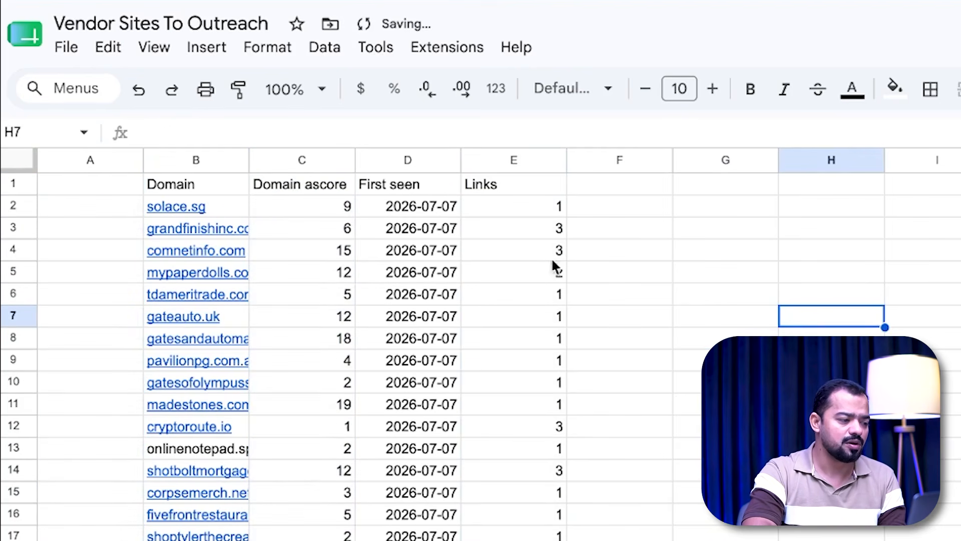
- Move the Domain column into column A and widen columns A and B
click(193, 163)
key(ctrl+c)
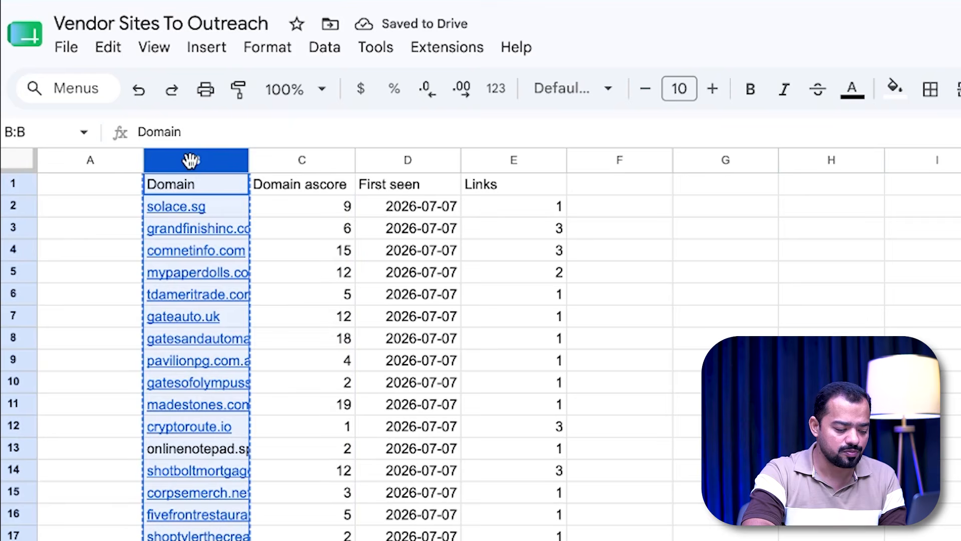
click(82, 163)
key(ctrl+v)
click(701, 426)
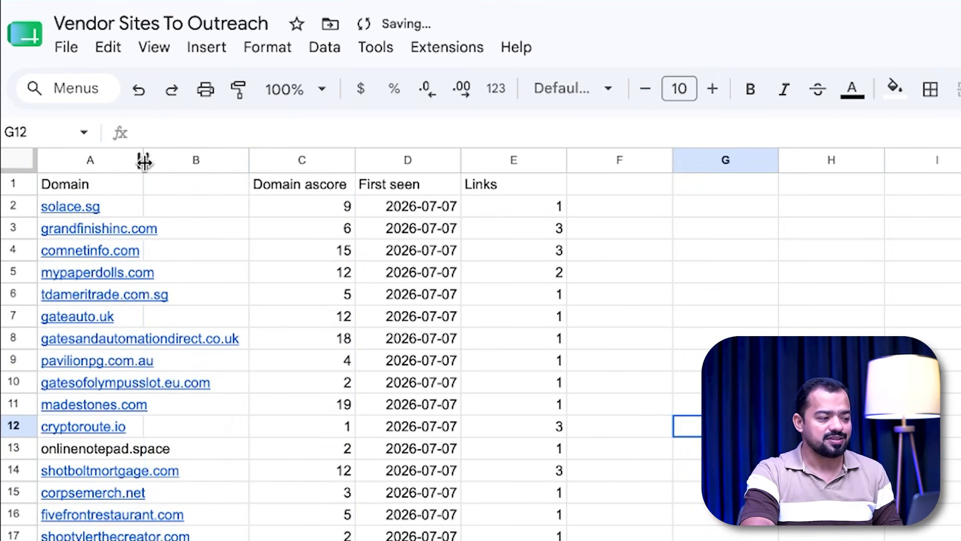
drag(144, 160, 259, 161)
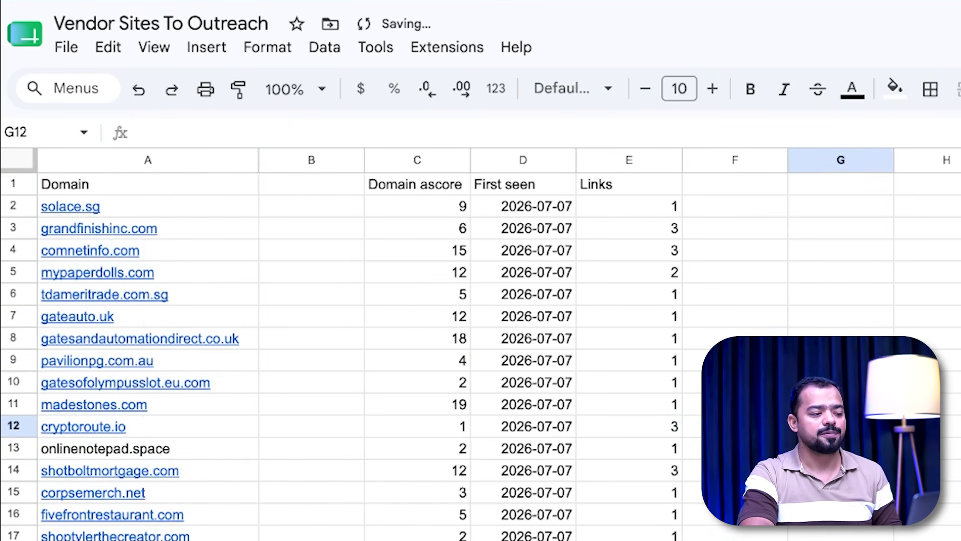
drag(365, 160, 446, 160)
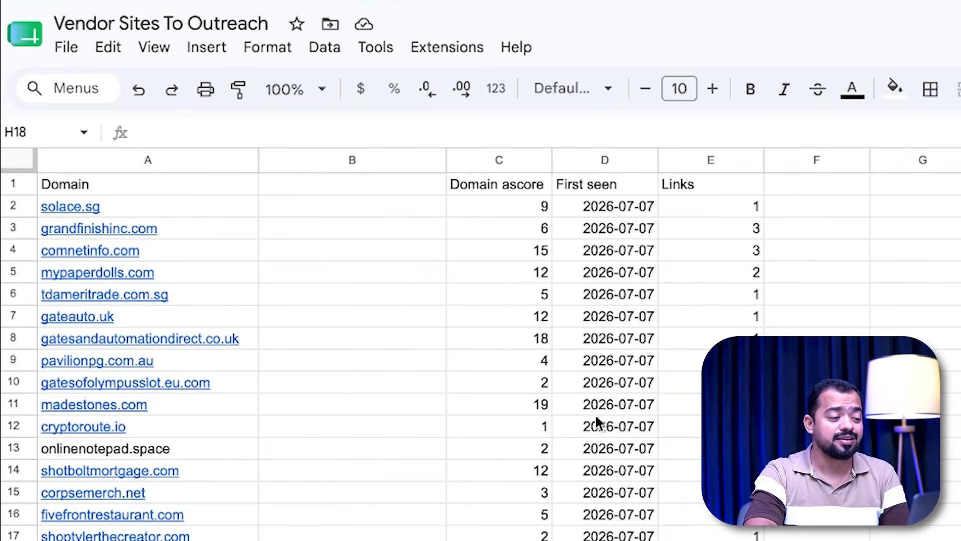
- Add the header Host Website in cell F1
click(831, 185)
text(Hos)
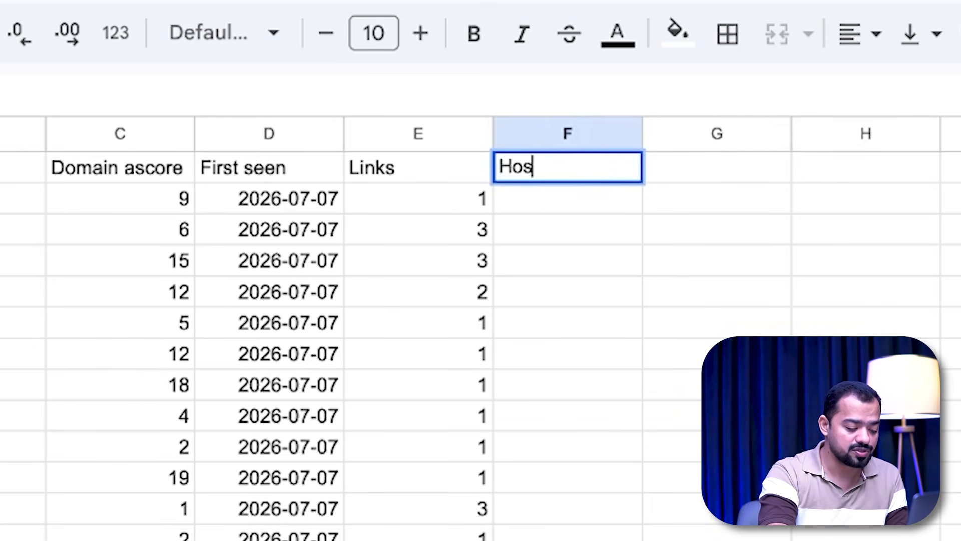
text(t Wbebsite)
key(Return)
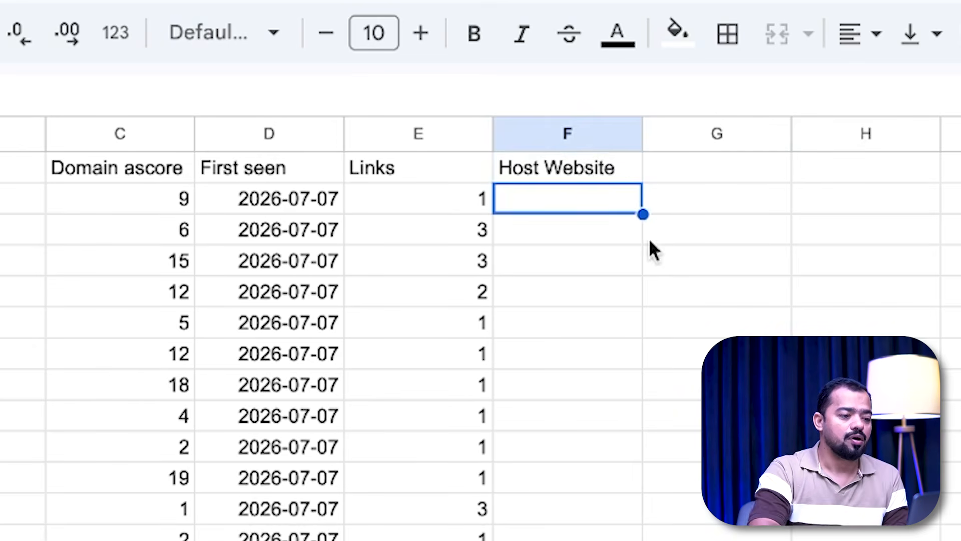
- Enter techbuliion in F2, fill it down the Host Website column for all domains, and check the filled rows
text(te)
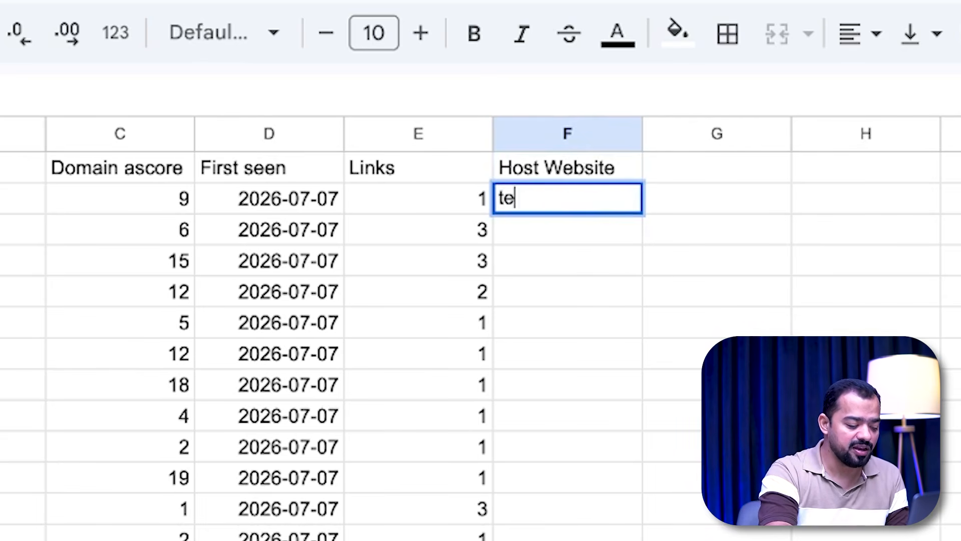
text(chbuliion)
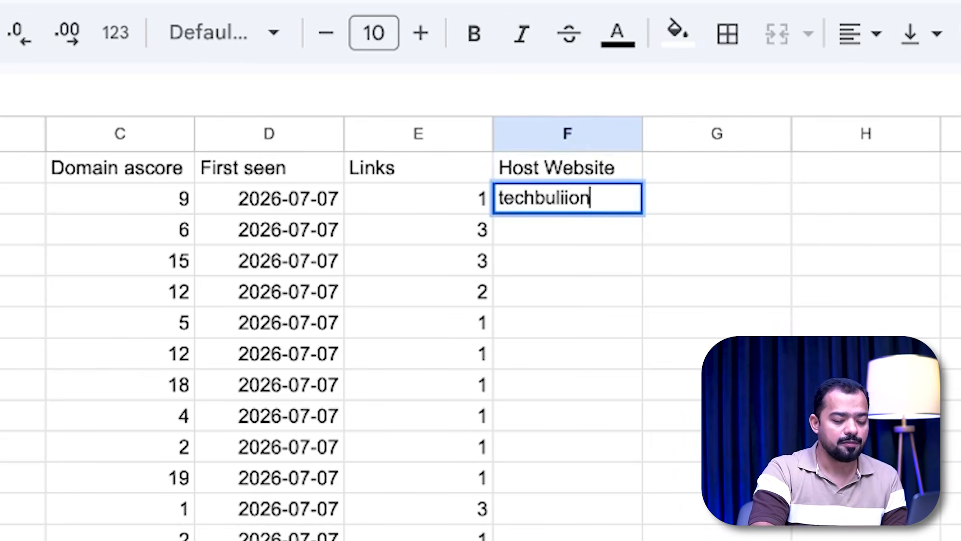
key(Return)
click(880, 284)
click(627, 201)
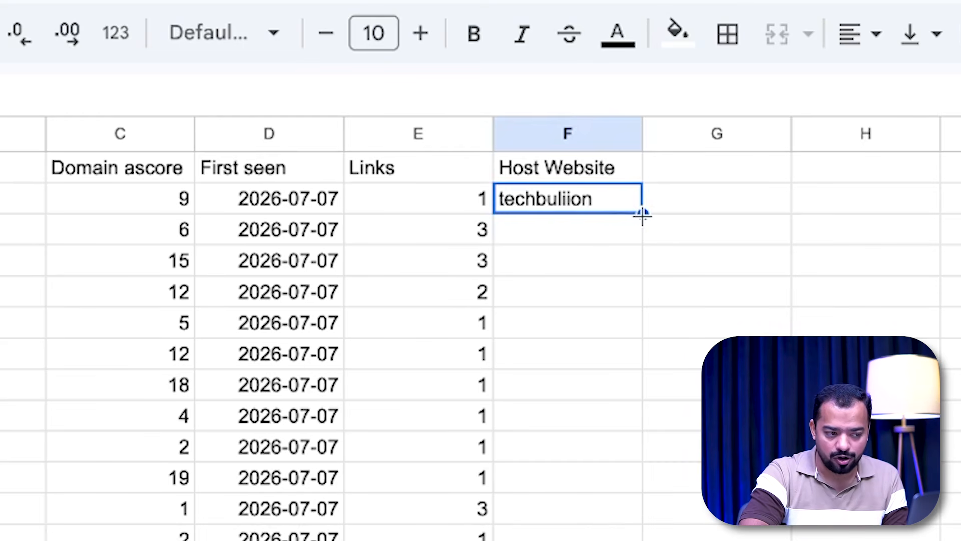
double_click(643, 214)
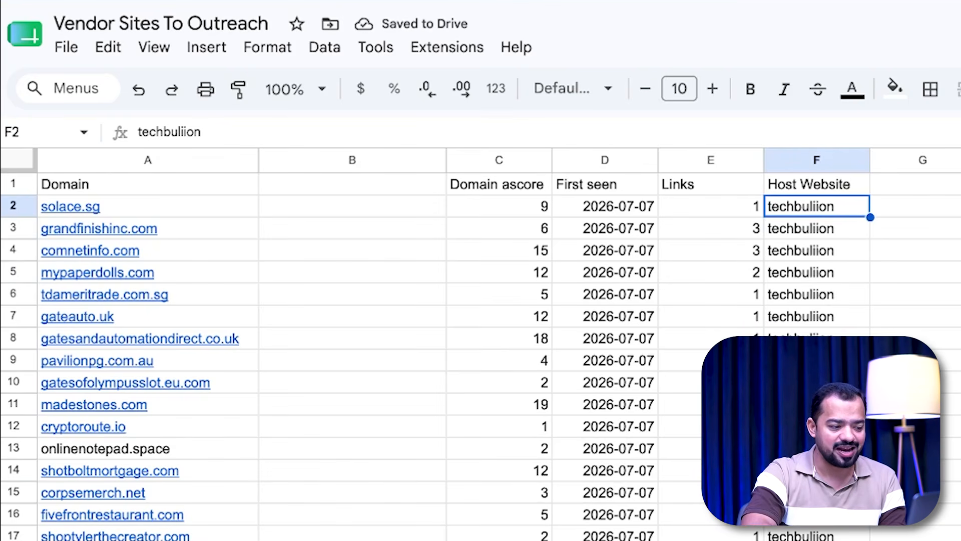
scroll(247, 453, down, 20)
scroll(247, 453, down, 20)
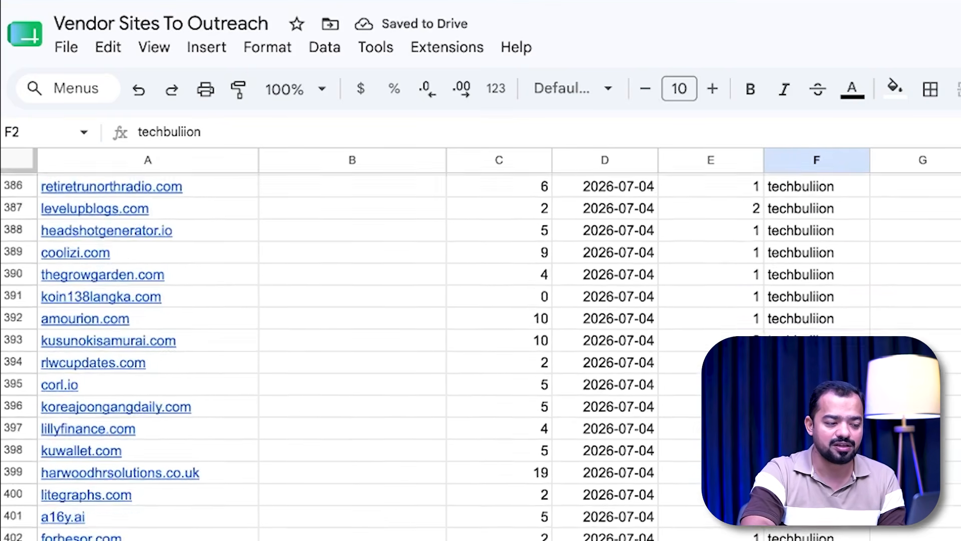
scroll(247, 453, up, 8)
scroll(351, 350, up, 20)
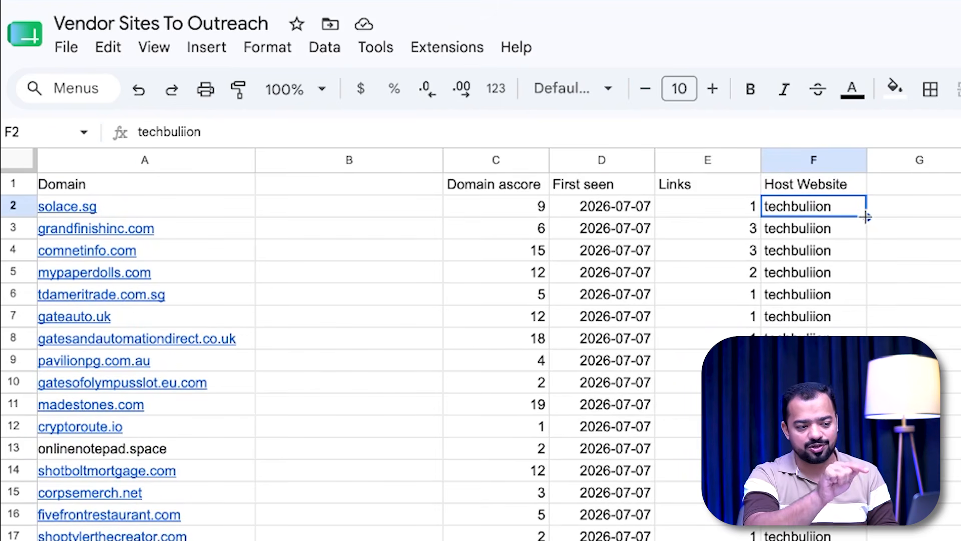
- Refill the Host Website value from F2 over the rows below it
drag(866, 217, 876, 360)
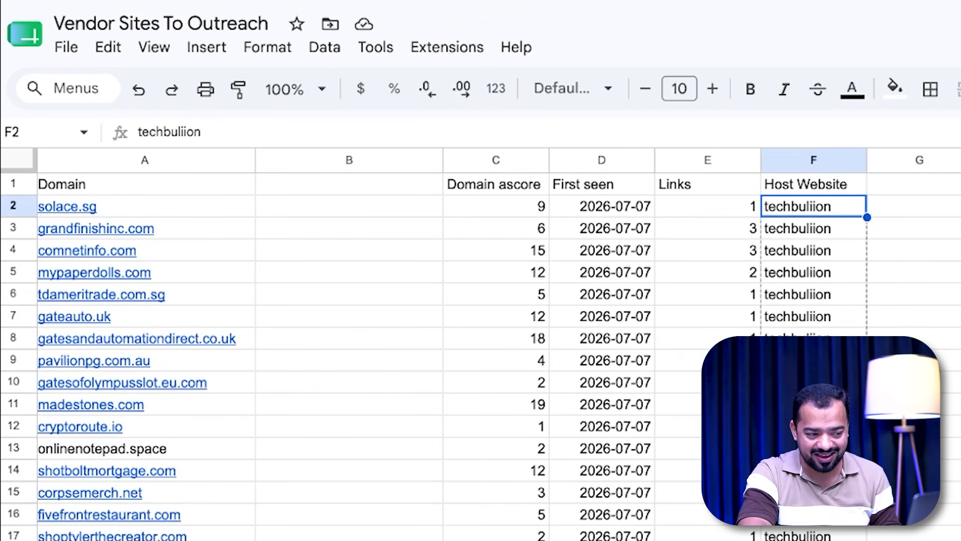
drag(877, 431, 876, 492)
click(959, 427)
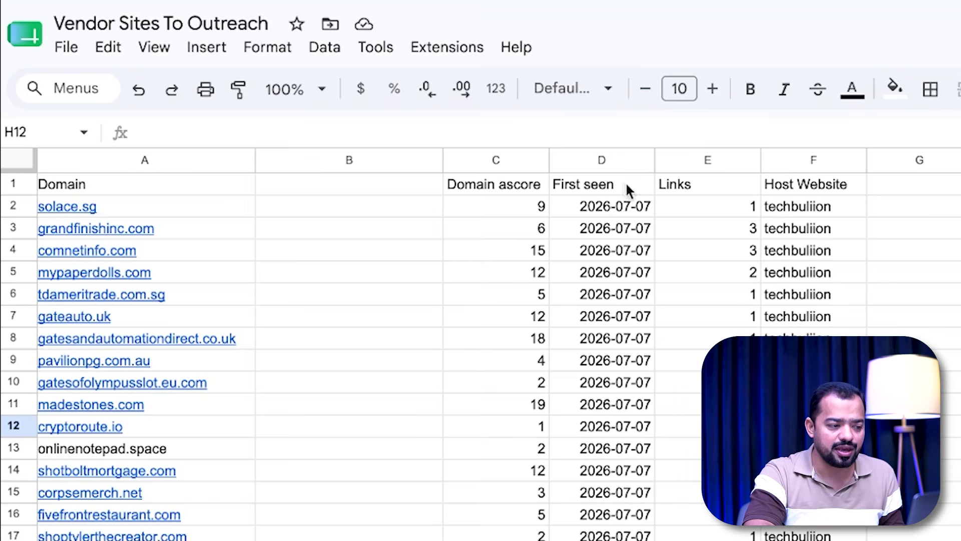
- Locate the last domain first seen on 2026-07-01 in the First seen column and select its entire row, row 769
click(583, 159)
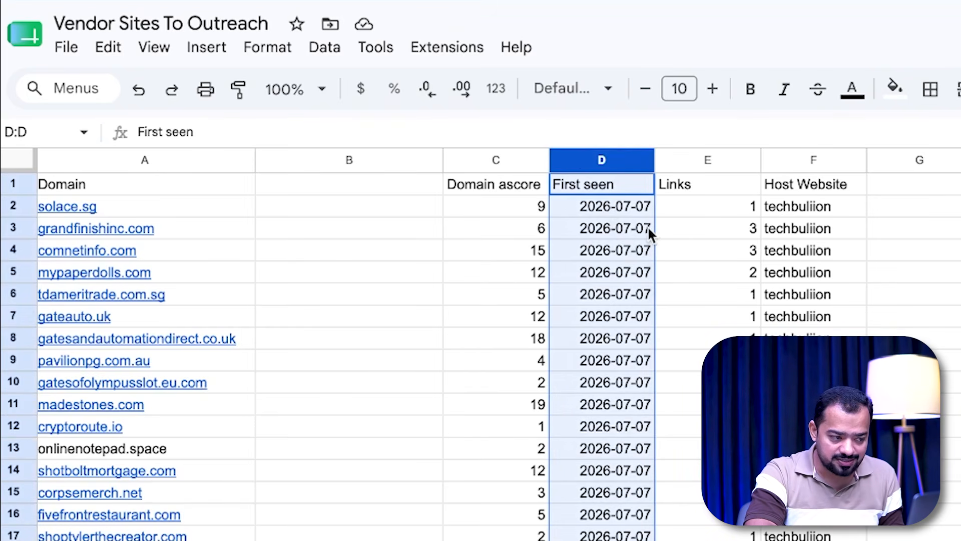
scroll(481, 355, down, 20)
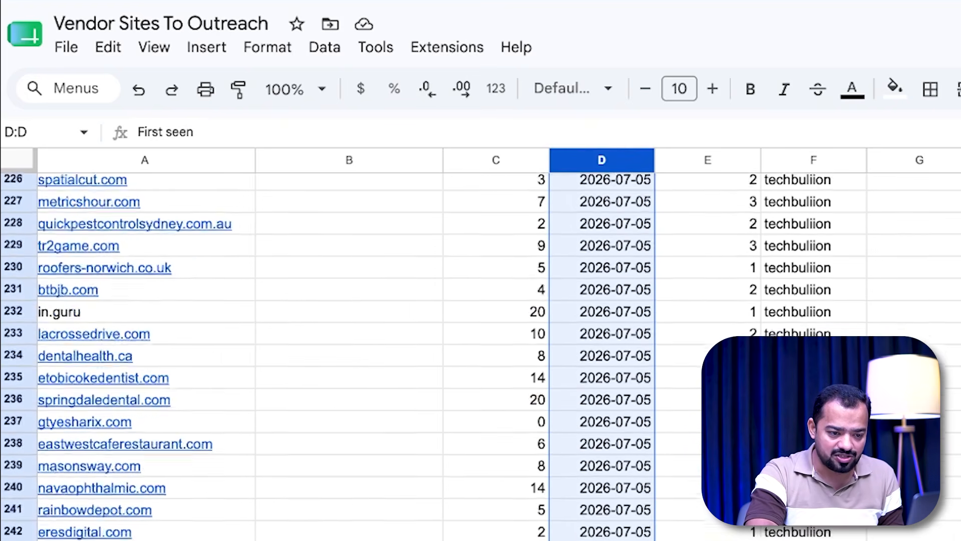
scroll(481, 355, down, 20)
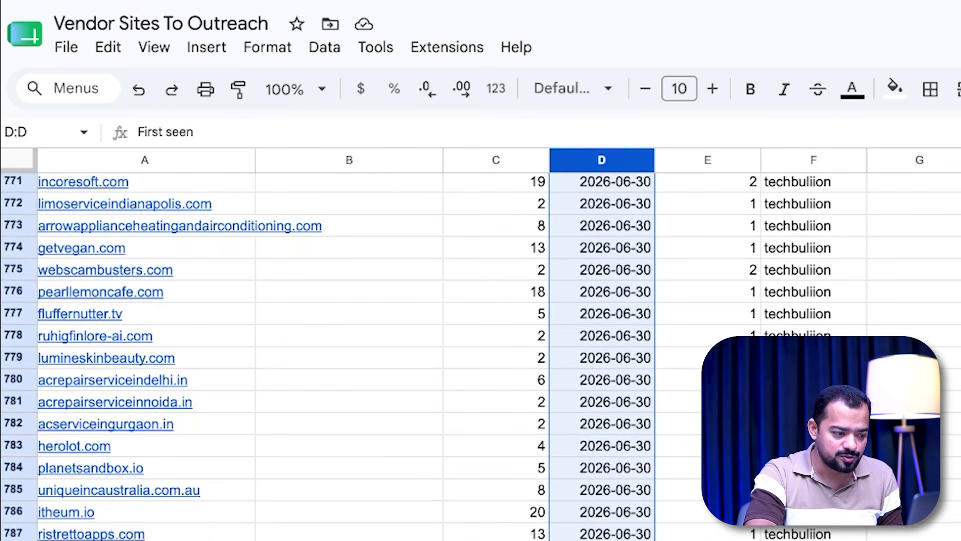
scroll(481, 356, up, 1)
scroll(481, 355, down, 3)
scroll(481, 356, up, 4)
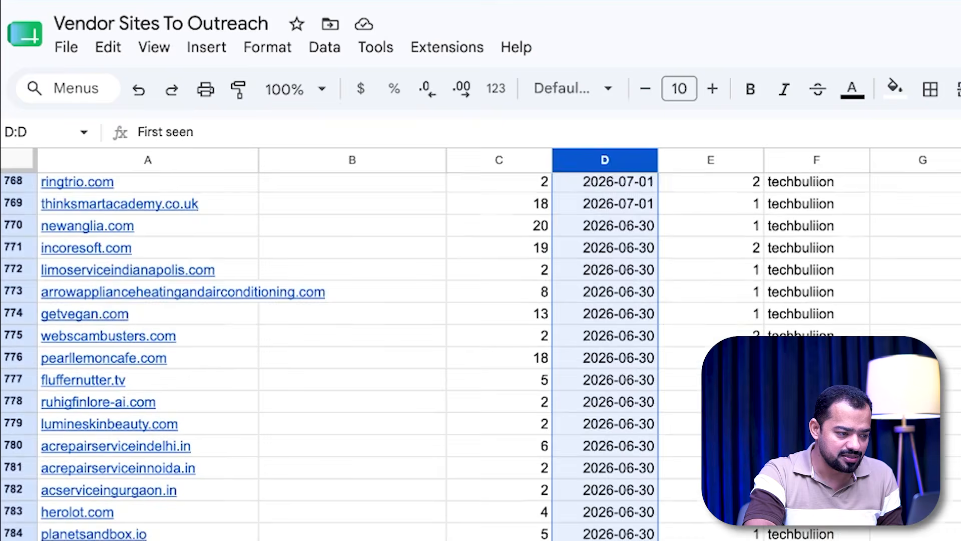
scroll(481, 356, up, 3)
click(959, 441)
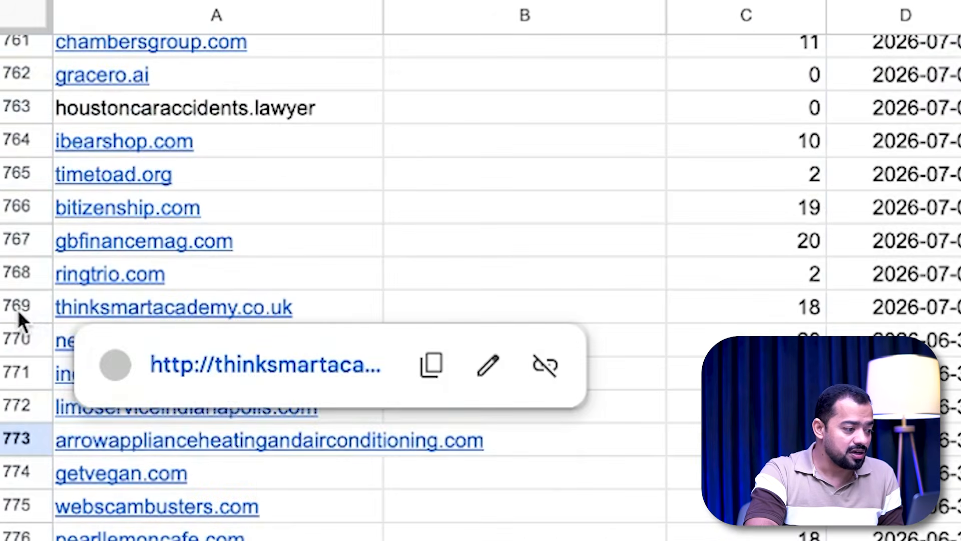
click(13, 353)
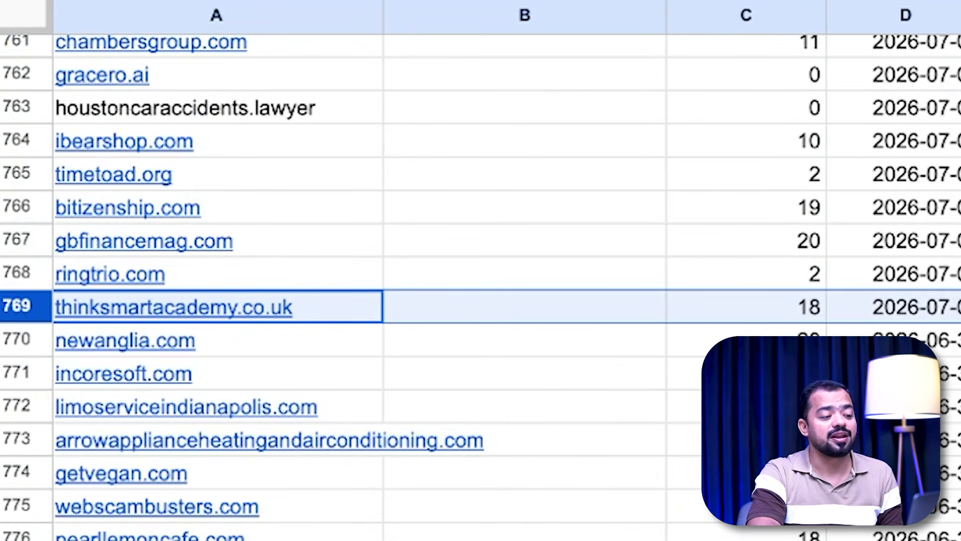